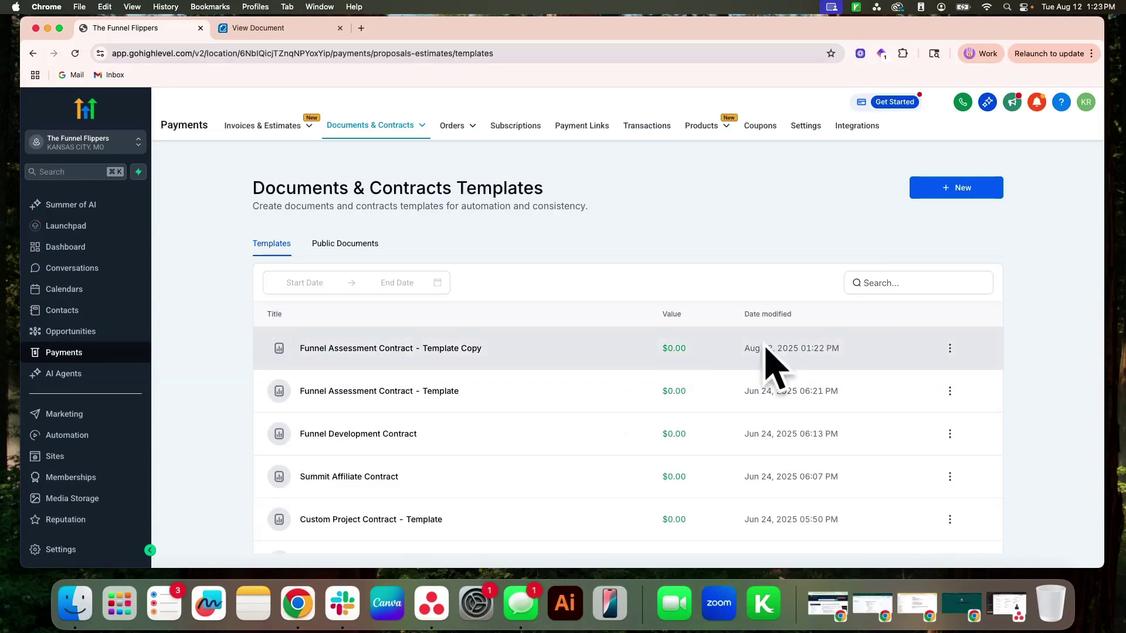
# Open the 'Funnel Assessment Contract - Template Copy' row from the Templates list in the editor.
pyautogui.click(411, 348)
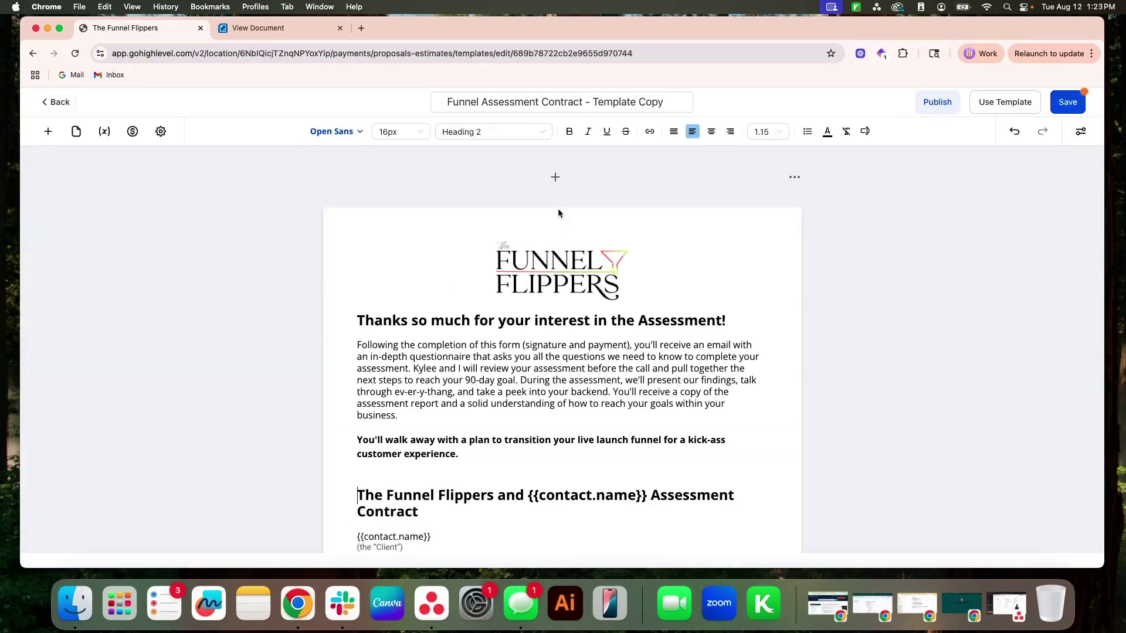
# Close the leftover 'View Document' browser tab and return to the template editor.
pyautogui.click(339, 29)
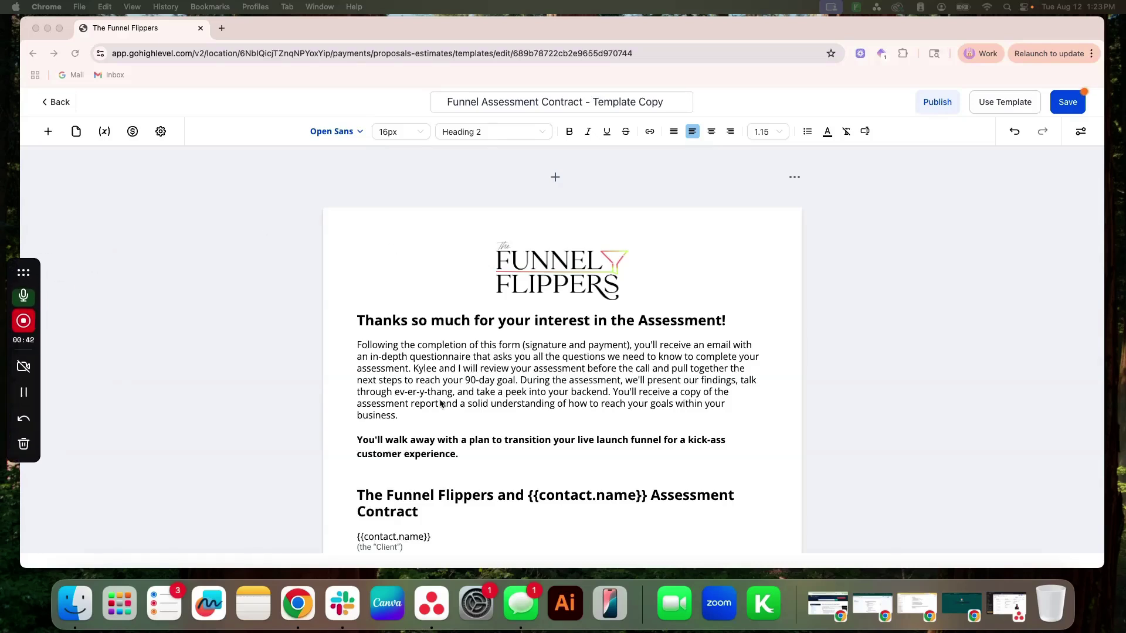
pyautogui.click(157, 140)
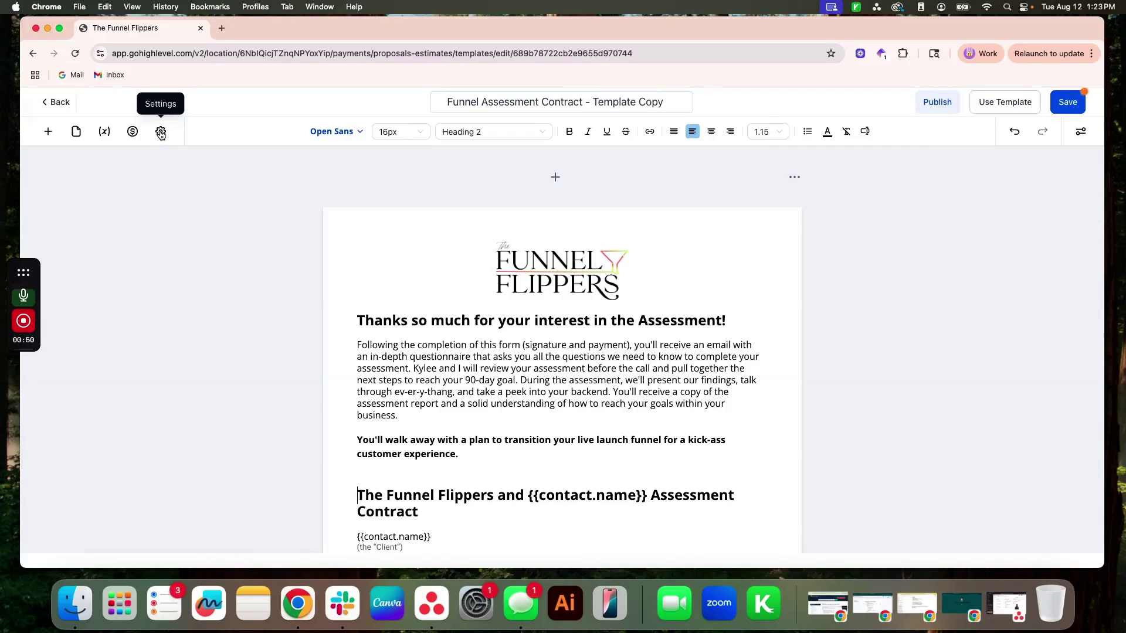
# Open the Document settings panel from the editor's gear icon.
pyautogui.click(161, 132)
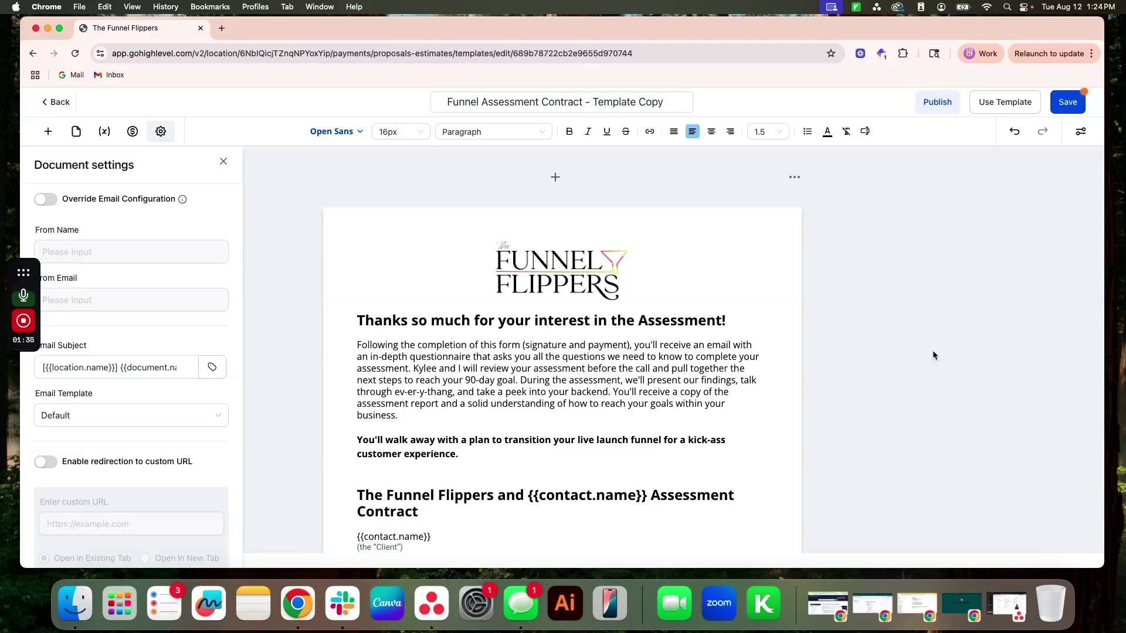
pyautogui.scroll(-2, 933, 355)
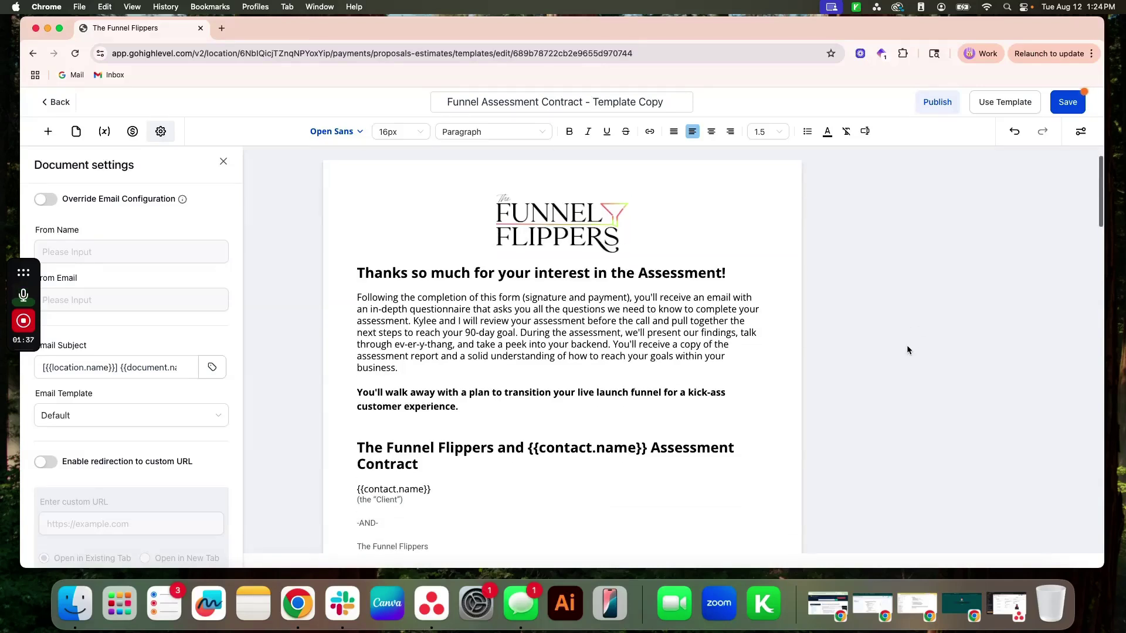
pyautogui.moveTo(526, 448); pyautogui.dragTo(787, 447)
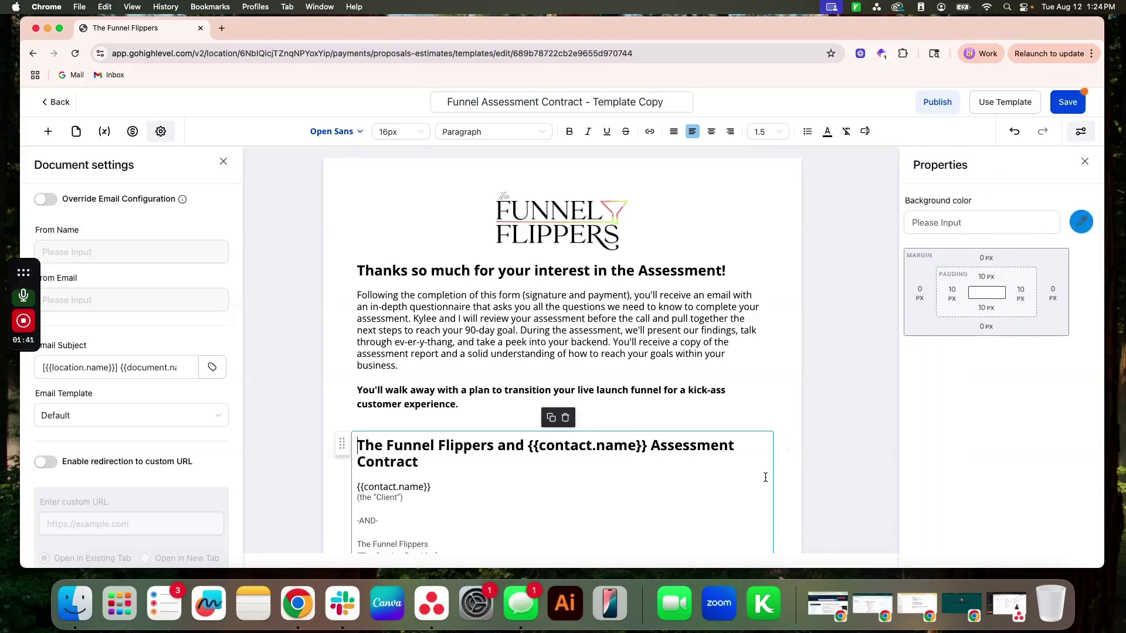
pyautogui.scroll(-10, 812, 463)
pyautogui.scroll(-5, 685, 505)
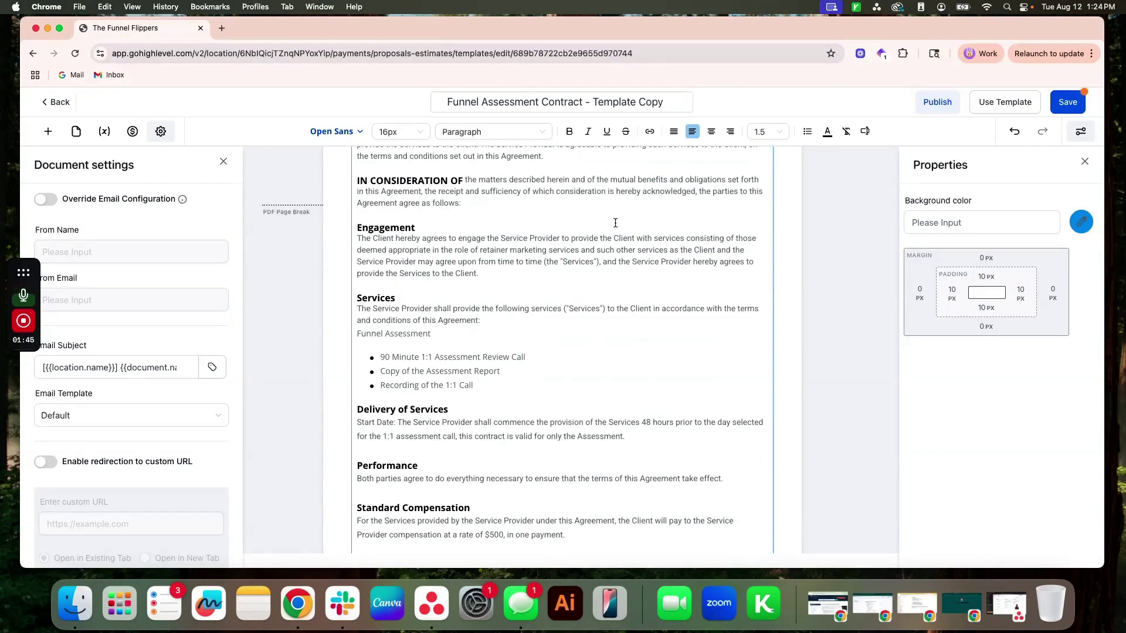
pyautogui.scroll(-5, 588, 354)
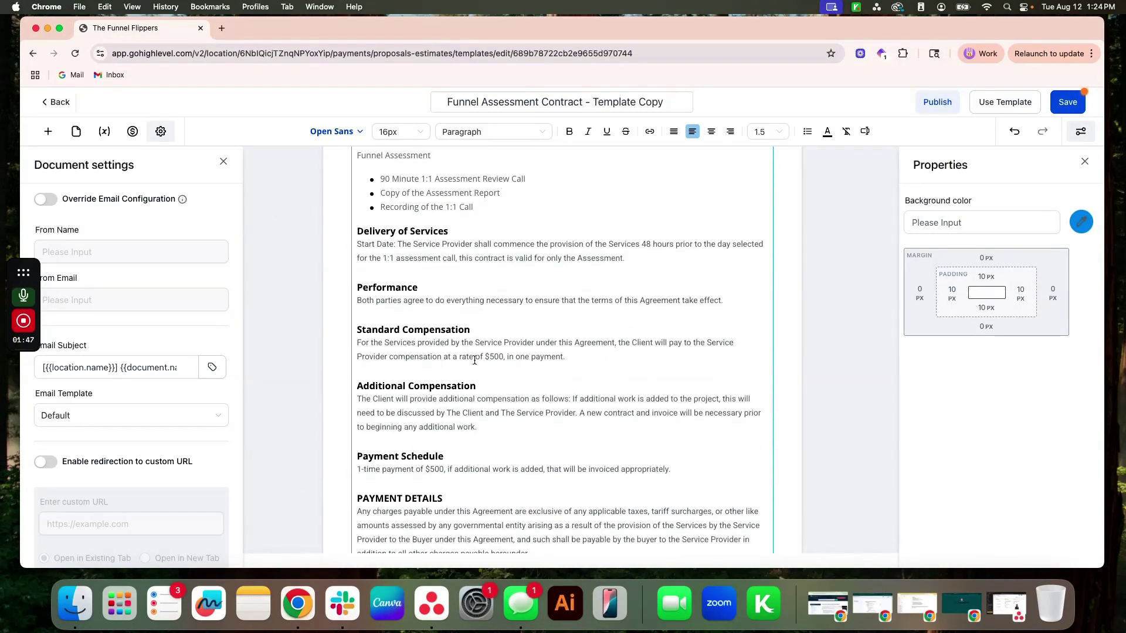
pyautogui.moveTo(504, 357); pyautogui.dragTo(489, 356)
pyautogui.click(489, 356)
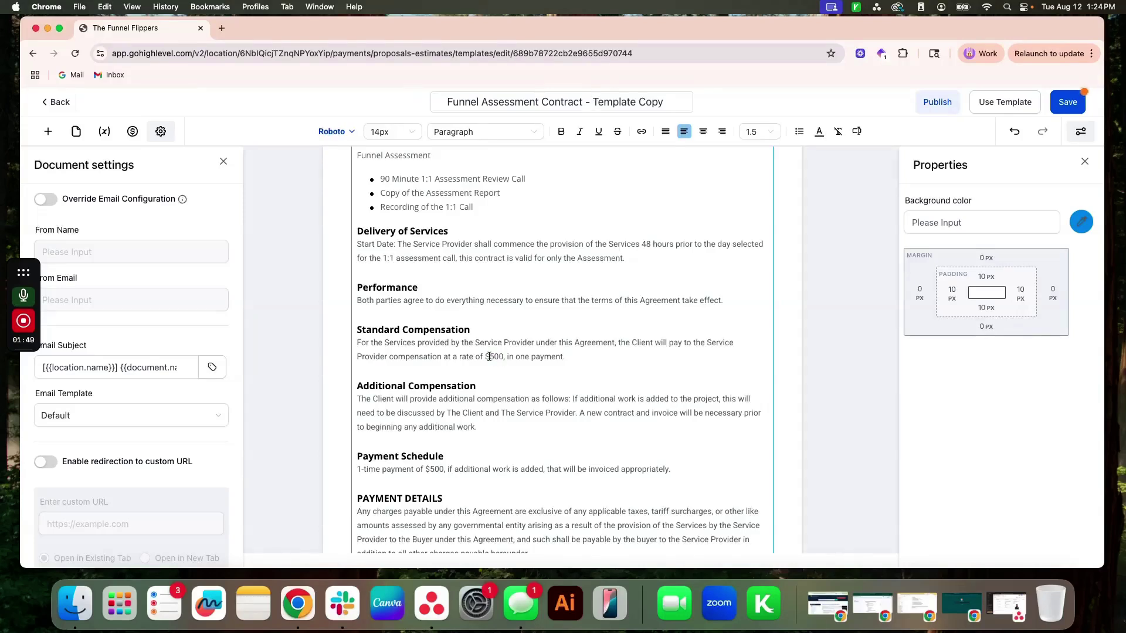
pyautogui.scroll(3, 489, 356)
pyautogui.moveTo(628, 334); pyautogui.dragTo(357, 325)
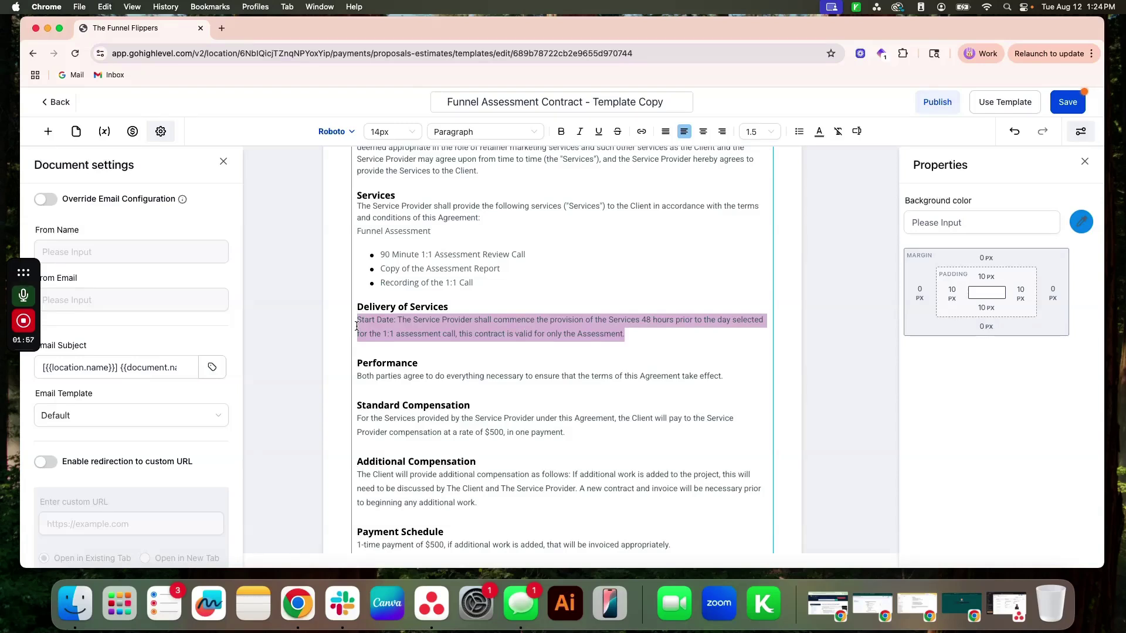
pyautogui.click(357, 326)
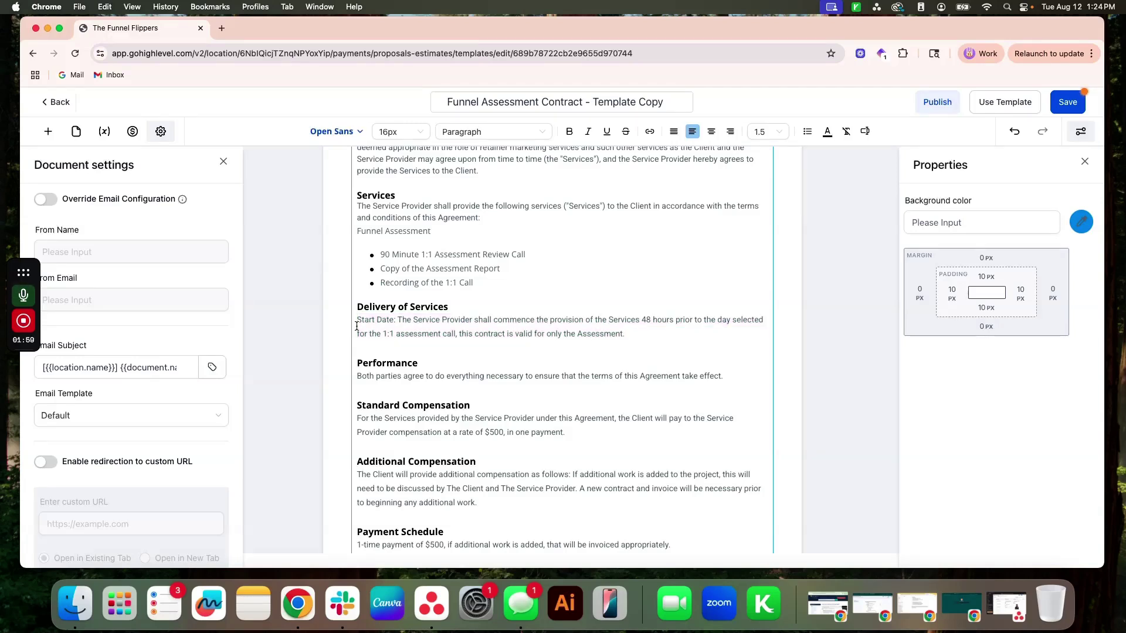
pyautogui.scroll(2, 370, 316)
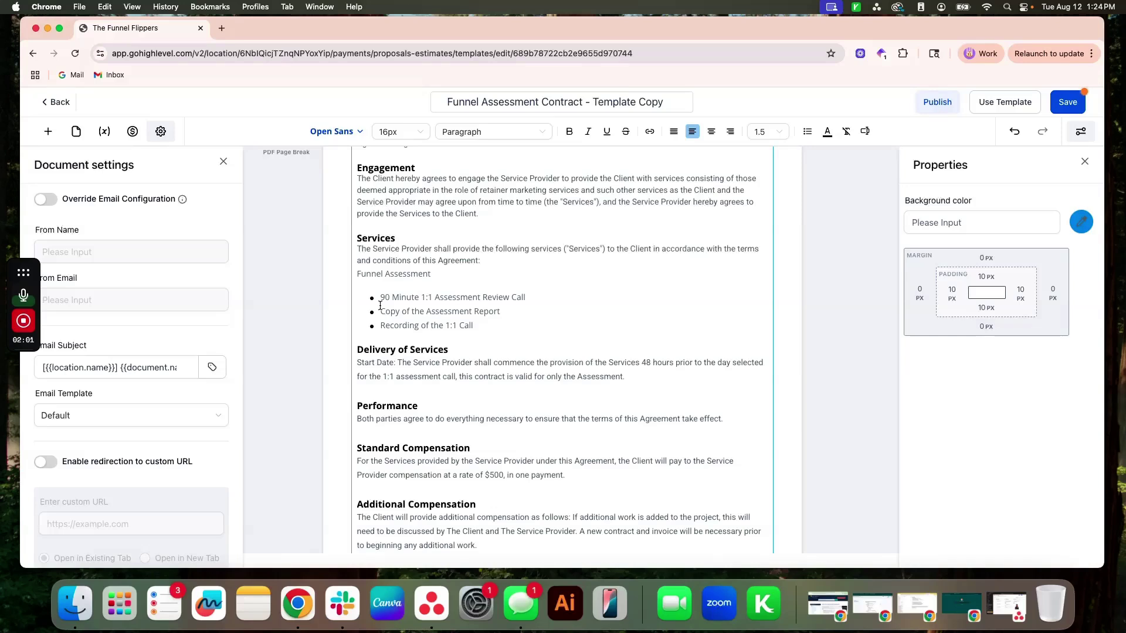
pyautogui.moveTo(489, 326); pyautogui.dragTo(377, 298)
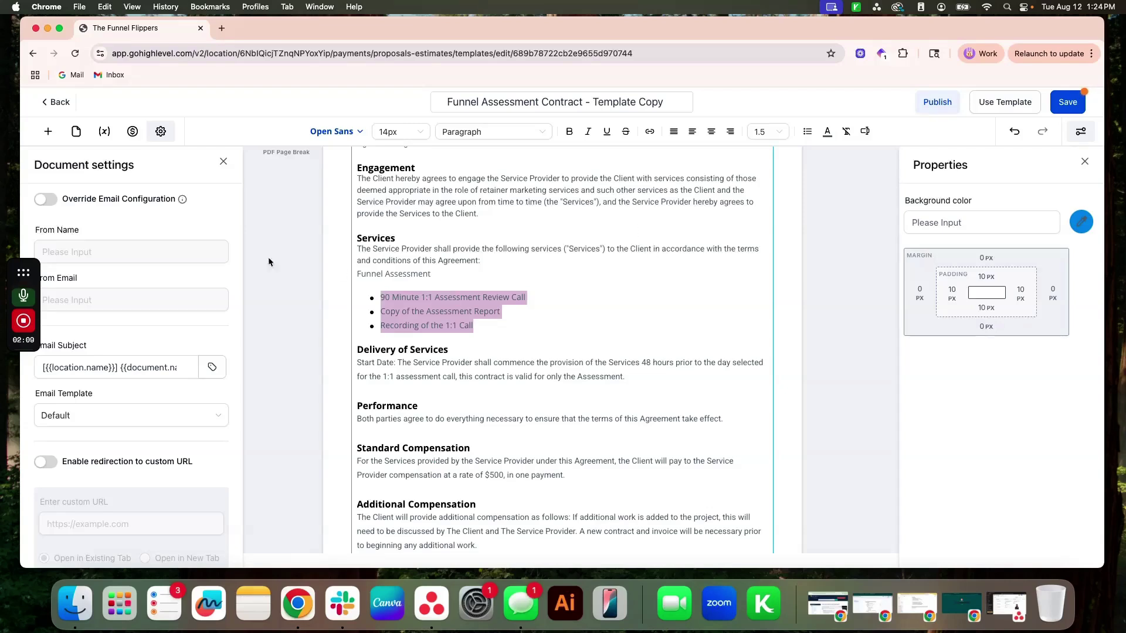
pyautogui.scroll(1, 536, 377)
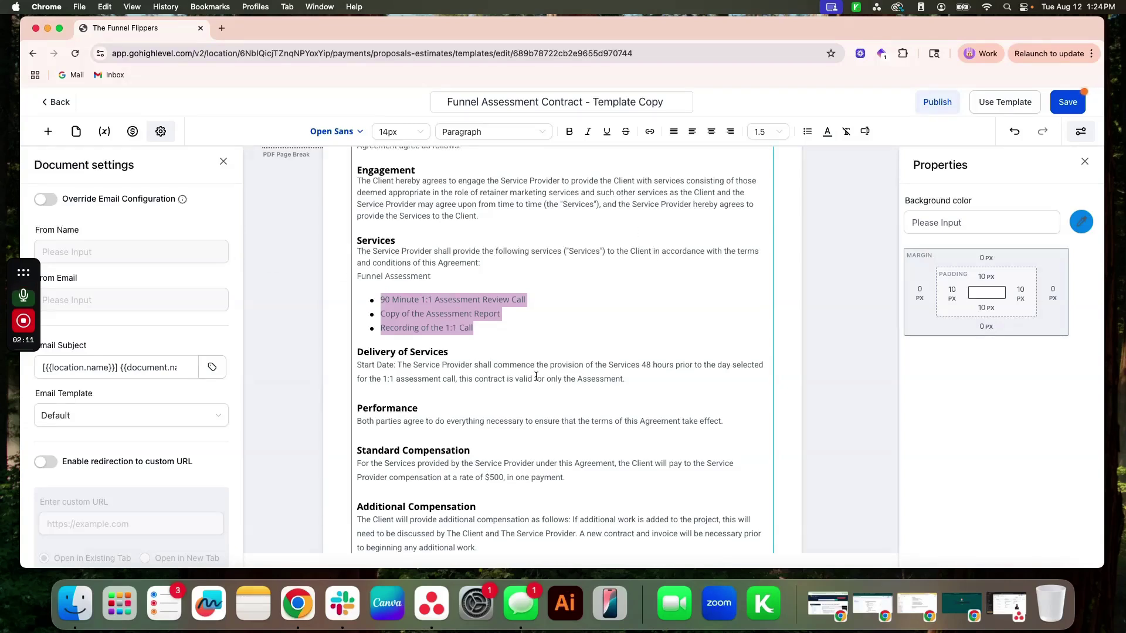
pyautogui.scroll(-3, 542, 381)
pyautogui.click(509, 407)
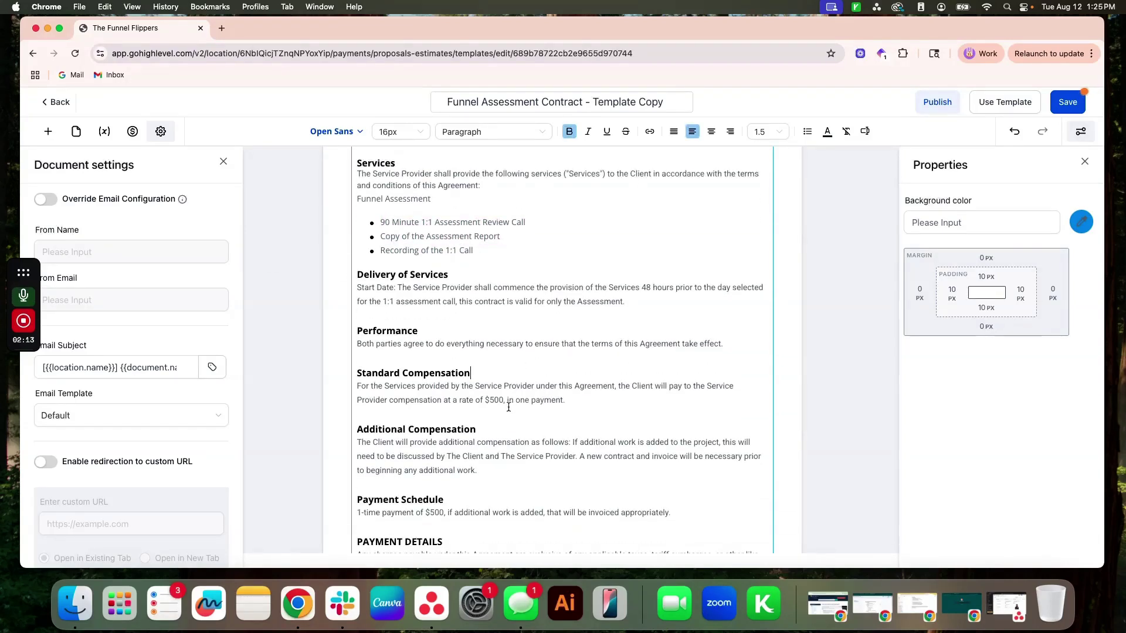
pyautogui.moveTo(485, 399); pyautogui.dragTo(504, 399)
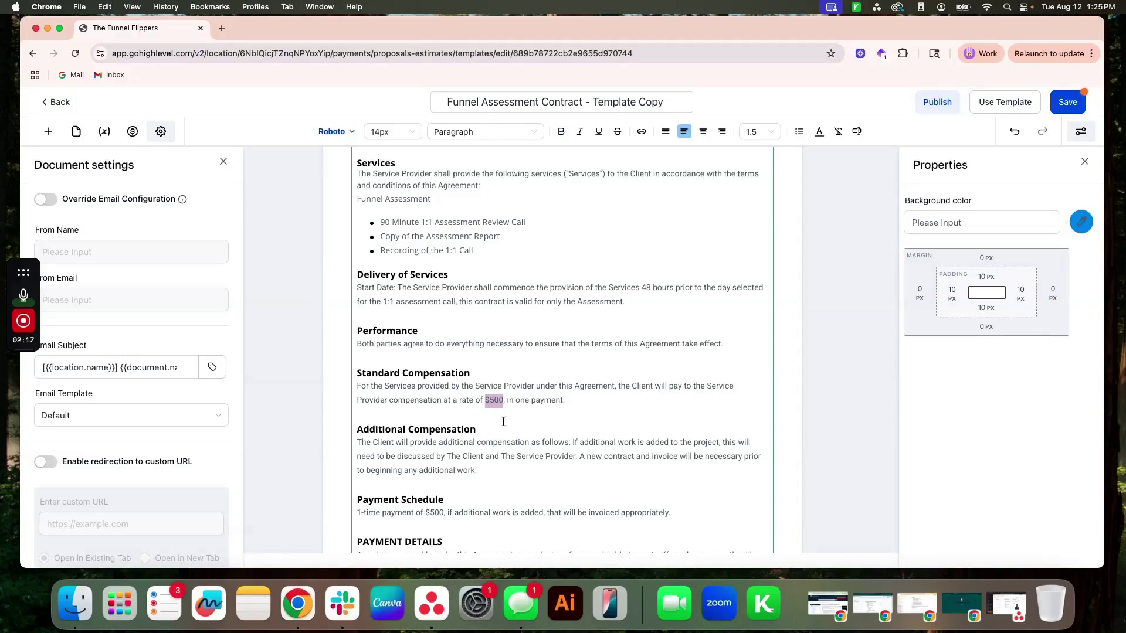
pyautogui.scroll(-3, 546, 408)
pyautogui.scroll(-20, 551, 411)
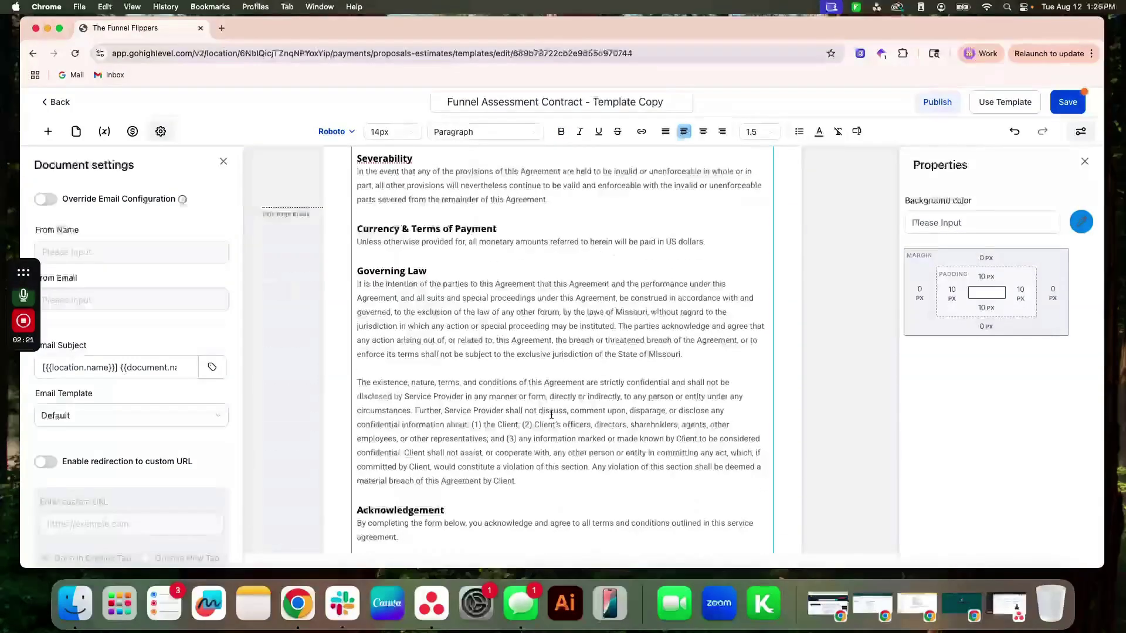
pyautogui.scroll(-5, 551, 415)
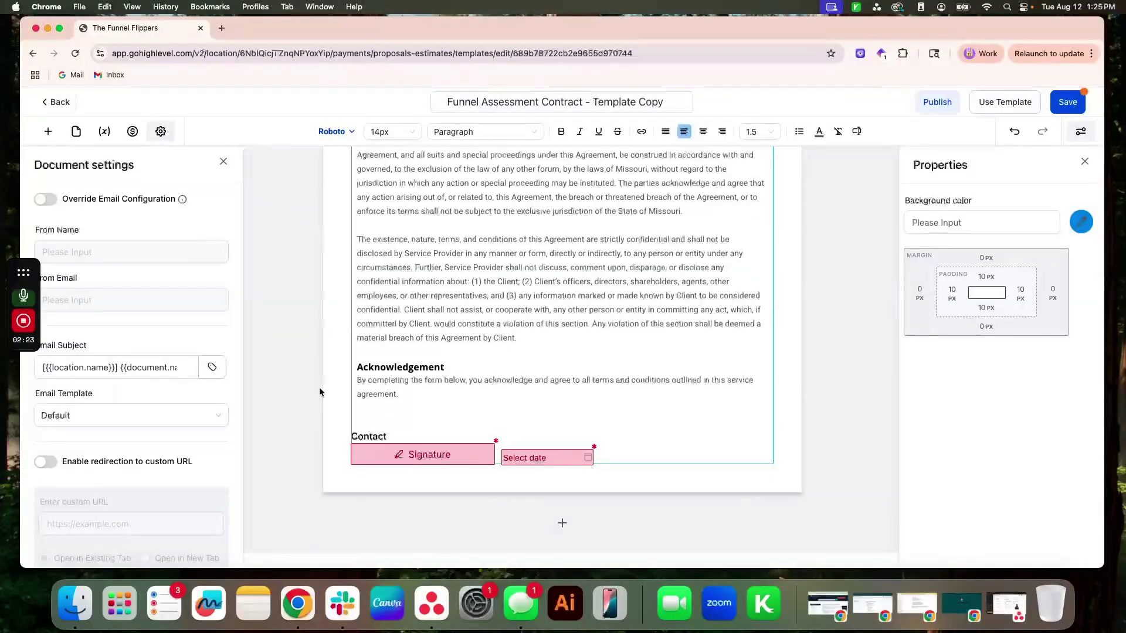
# Reopen Document settings and scroll to the custom URL redirection option.
pyautogui.click(318, 392)
pyautogui.click(164, 132)
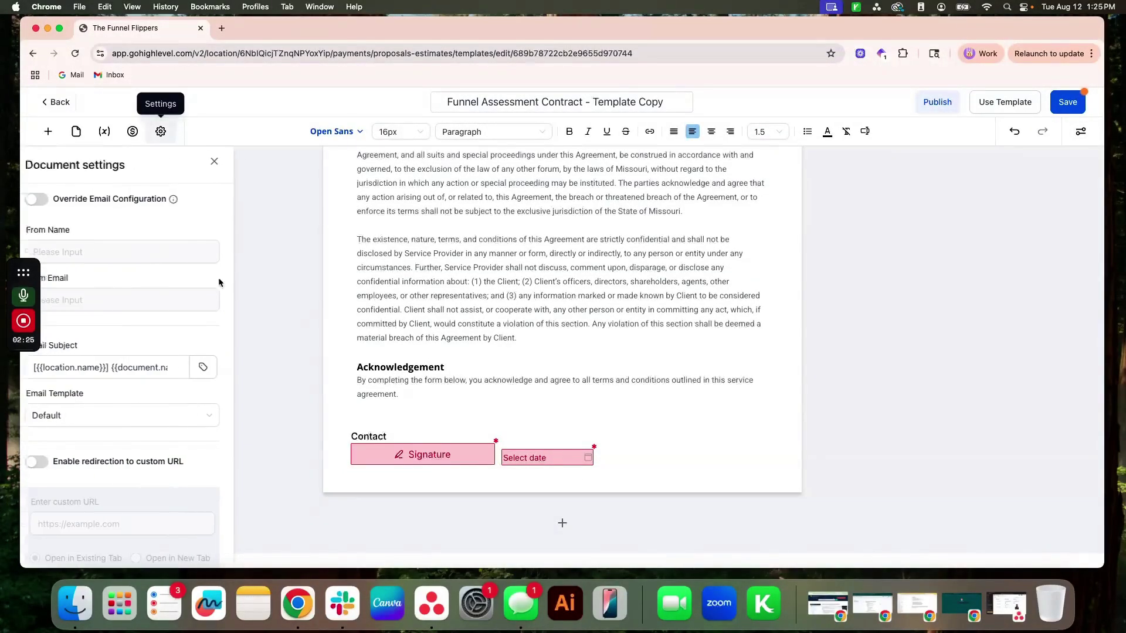
pyautogui.scroll(-1, 109, 442)
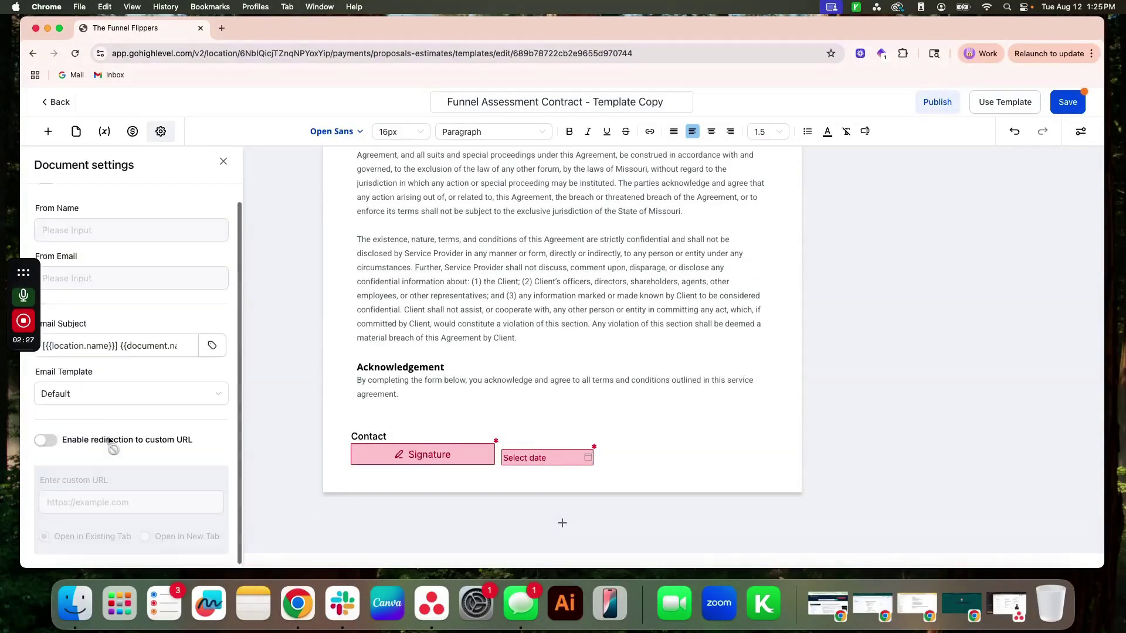
pyautogui.scroll(1, 109, 442)
pyautogui.scroll(-4, 166, 358)
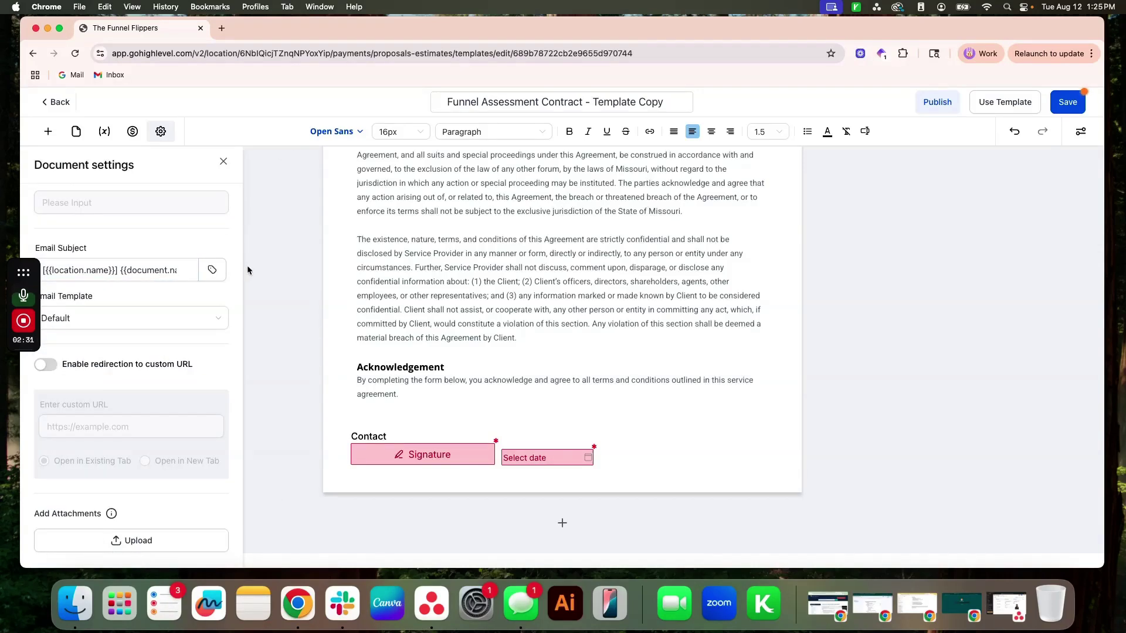
pyautogui.moveTo(64, 364); pyautogui.dragTo(194, 365)
# Leave 'Enable redirection to custom URL' off, close settings, and save the template.
pyautogui.click(51, 370)
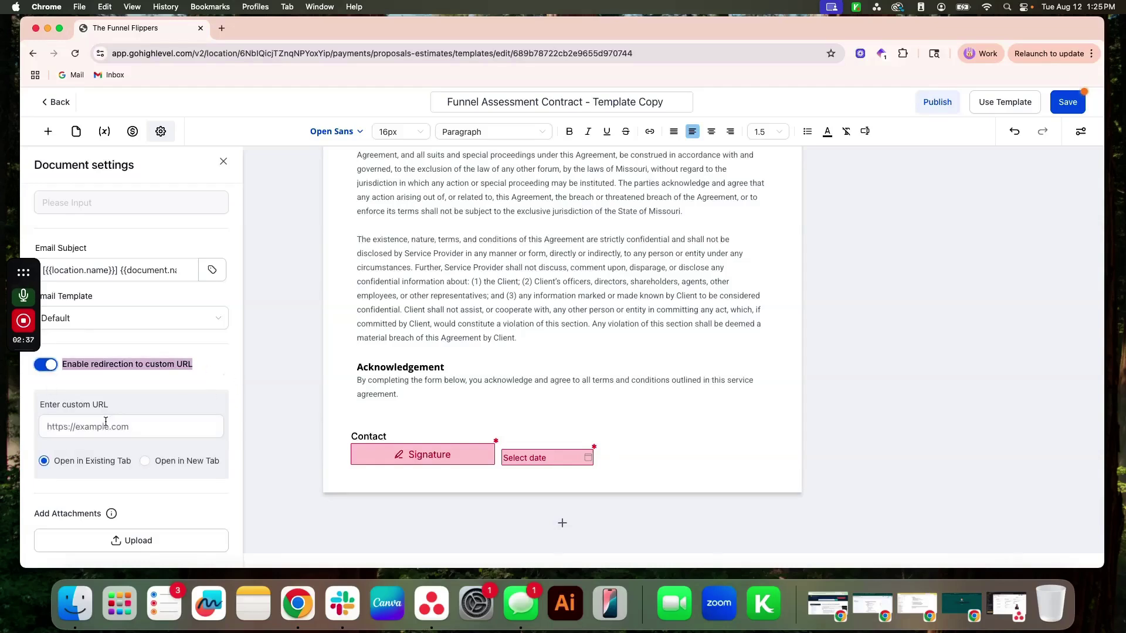
pyautogui.click(51, 369)
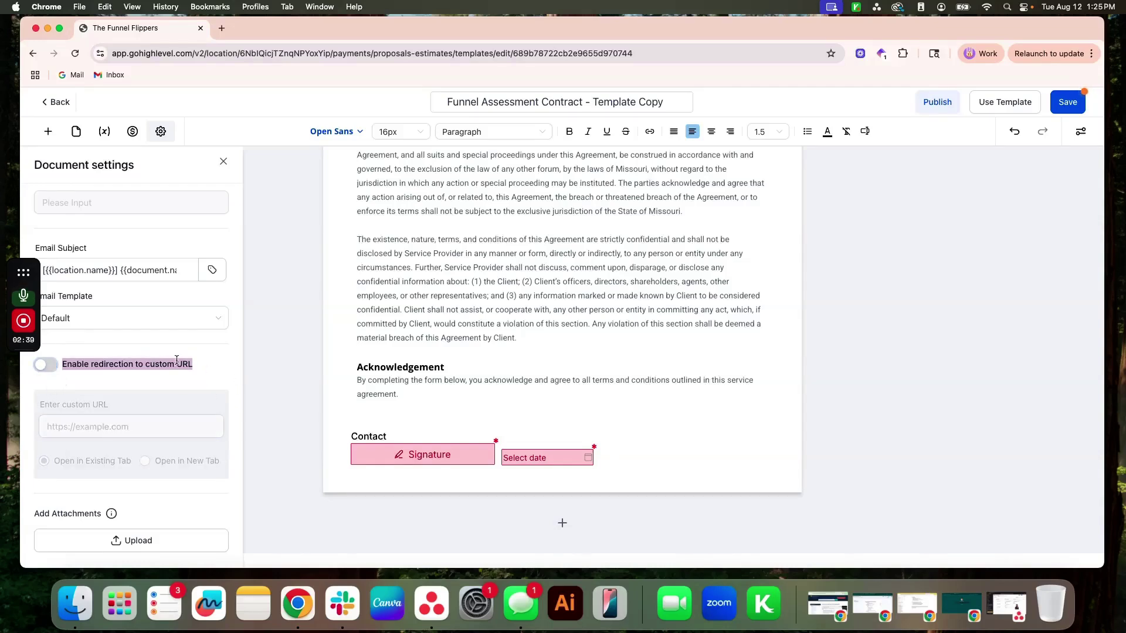
pyautogui.click(270, 350)
pyautogui.click(1061, 105)
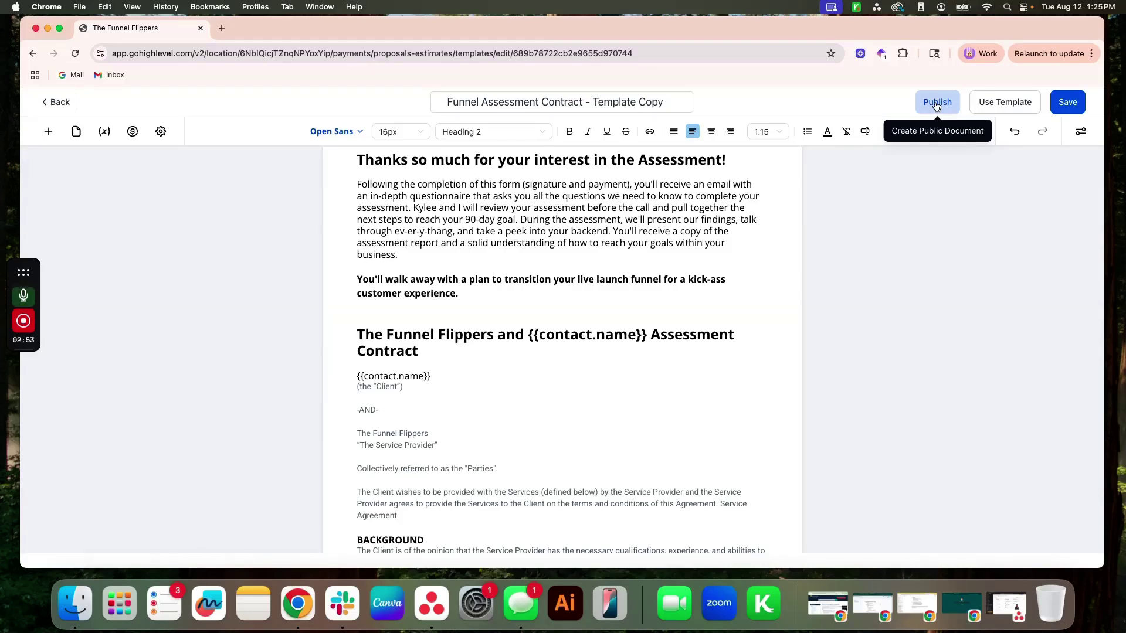
# Publish the template via Generate Links, copy its public URL, and open a new tab.
pyautogui.click(936, 104)
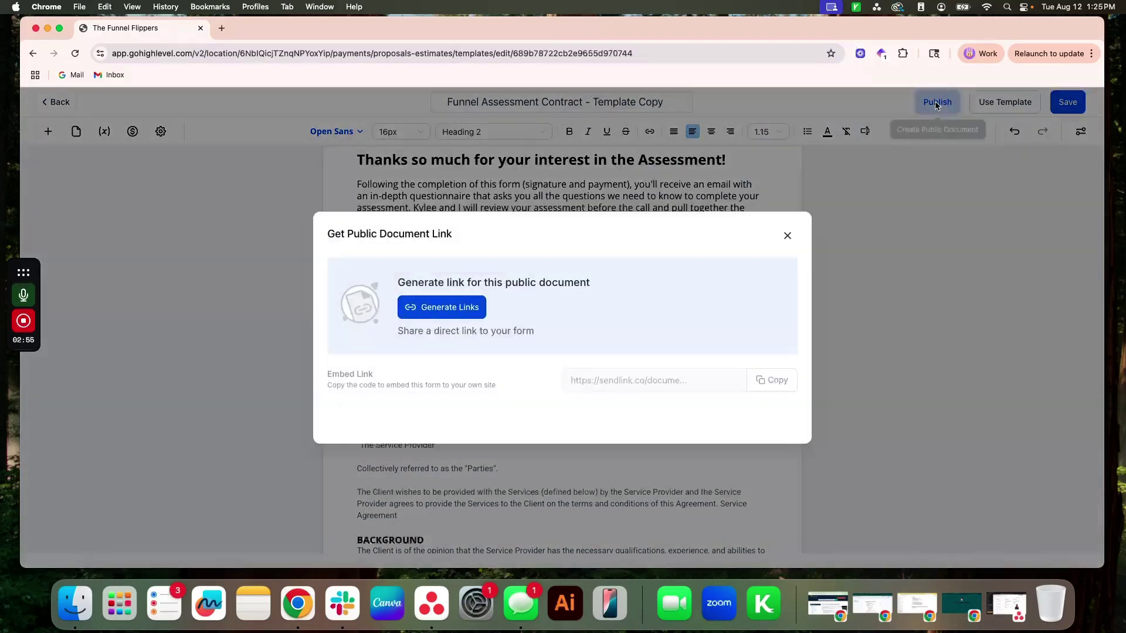
pyautogui.click(436, 317)
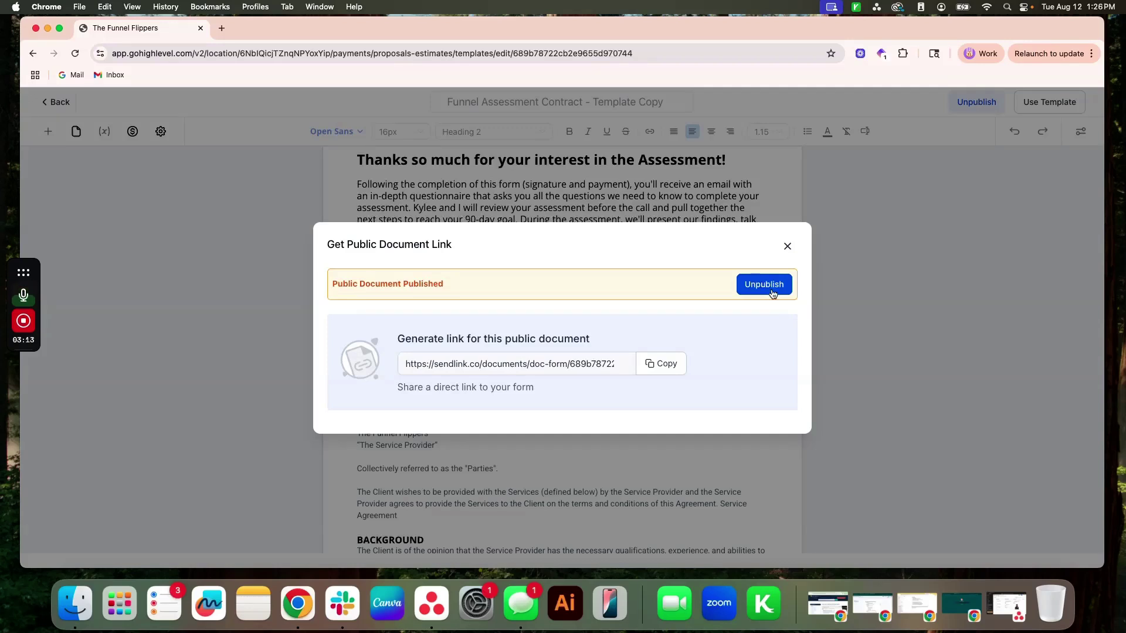
pyautogui.click(660, 364)
pyautogui.click(787, 246)
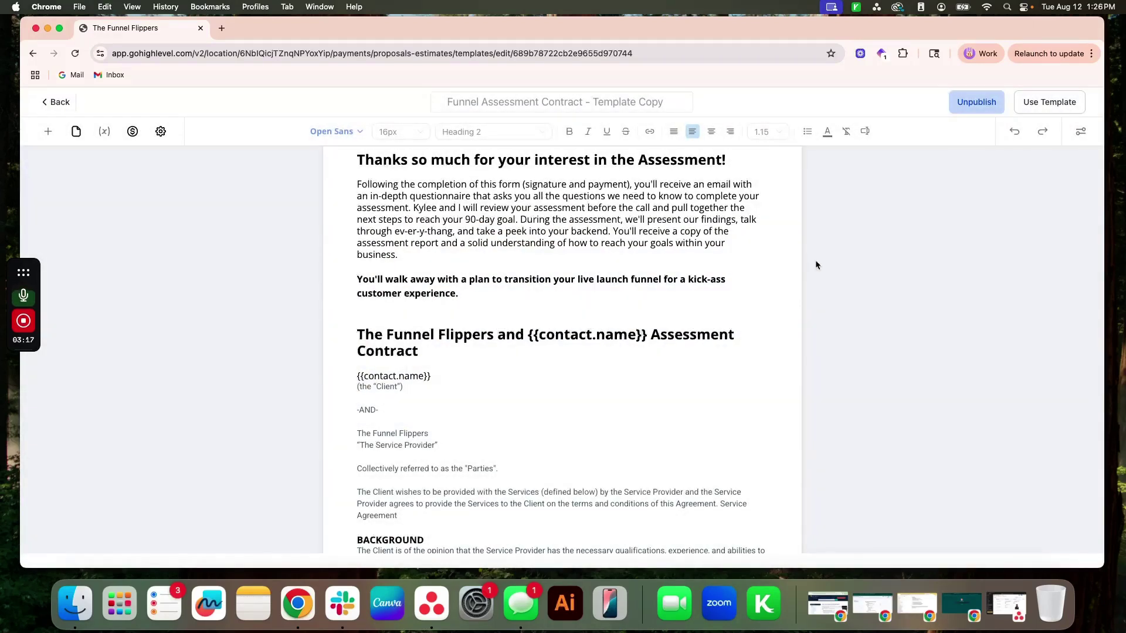
pyautogui.scroll(3, 911, 301)
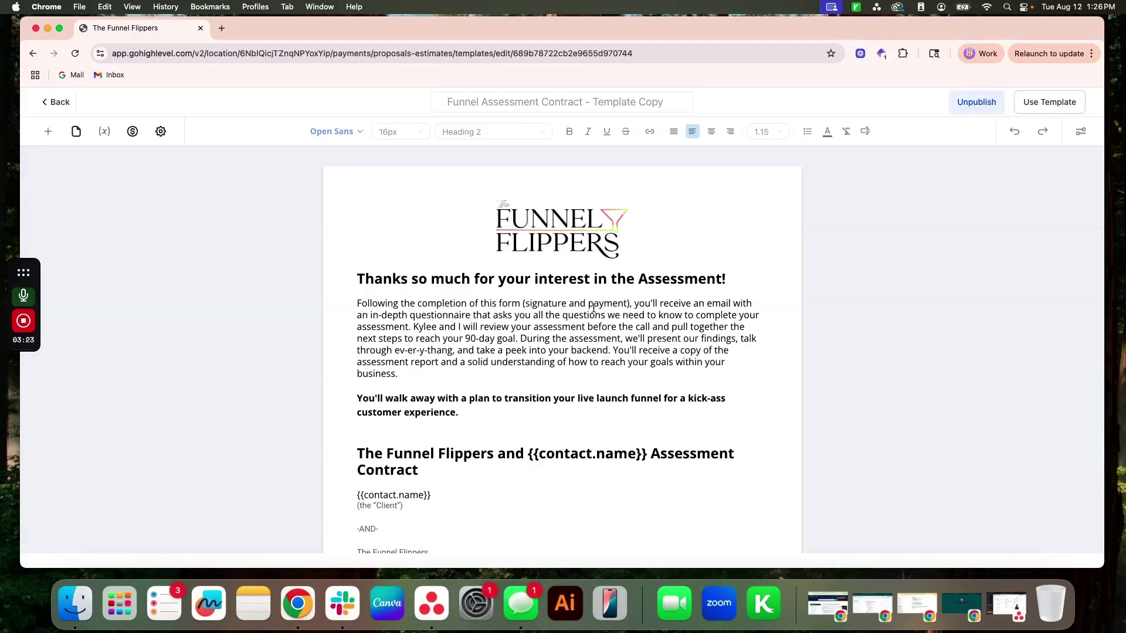
pyautogui.click(221, 28)
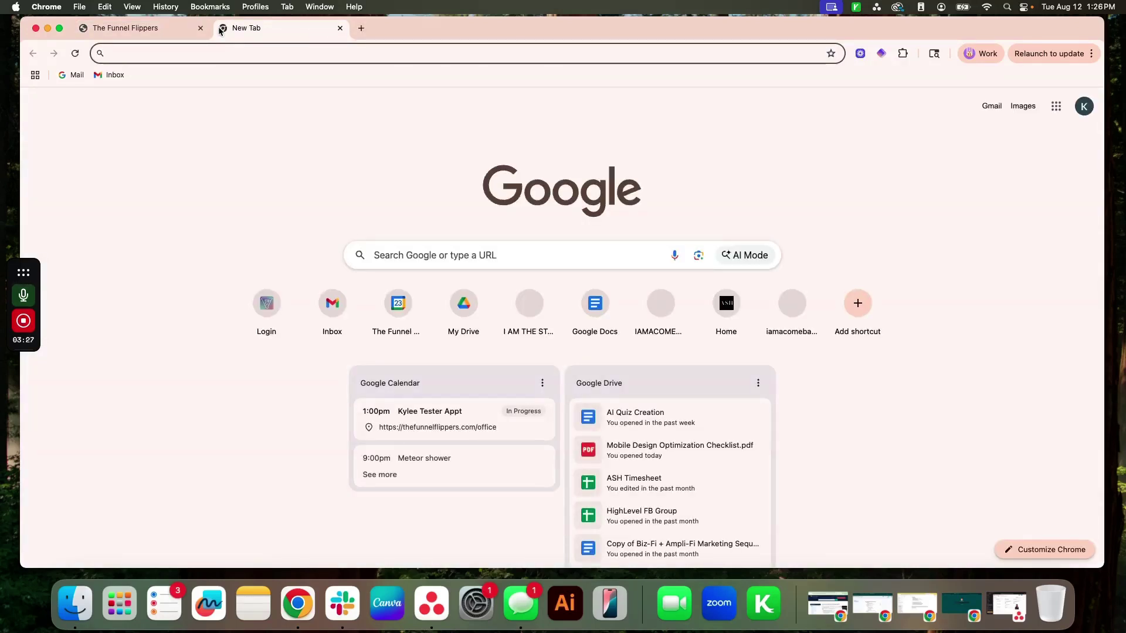
# Paste the copied sendlink URL into the address bar and load it.
pyautogui.press('super+v')
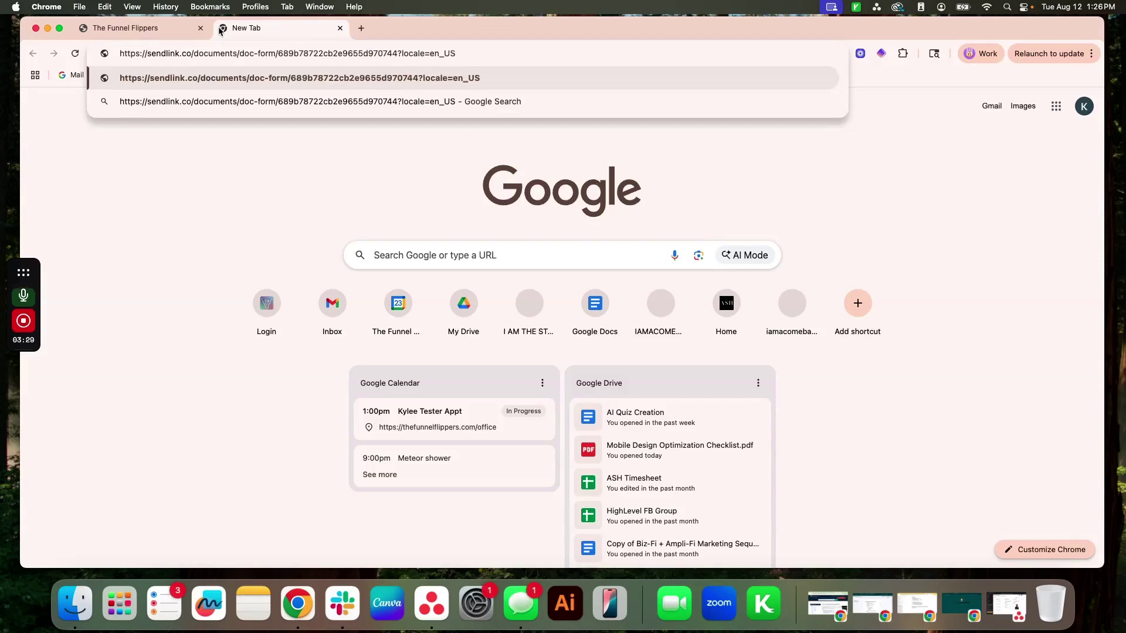
pyautogui.press('Return')
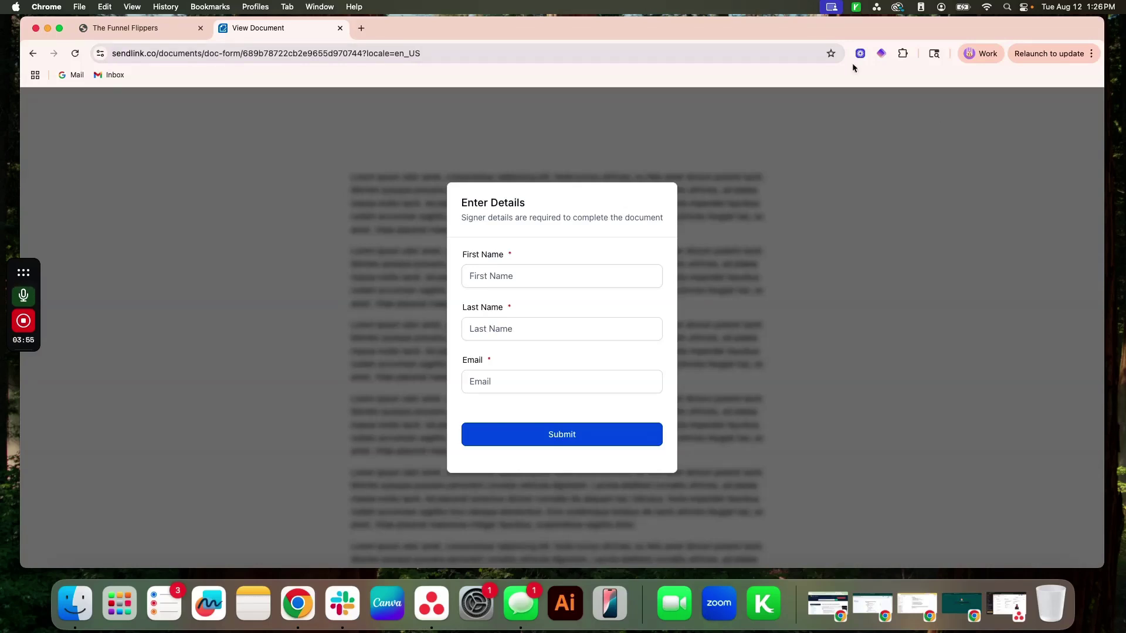
# Enter the signer's first name, last name and e-mail, then submit them.
pyautogui.click(546, 278)
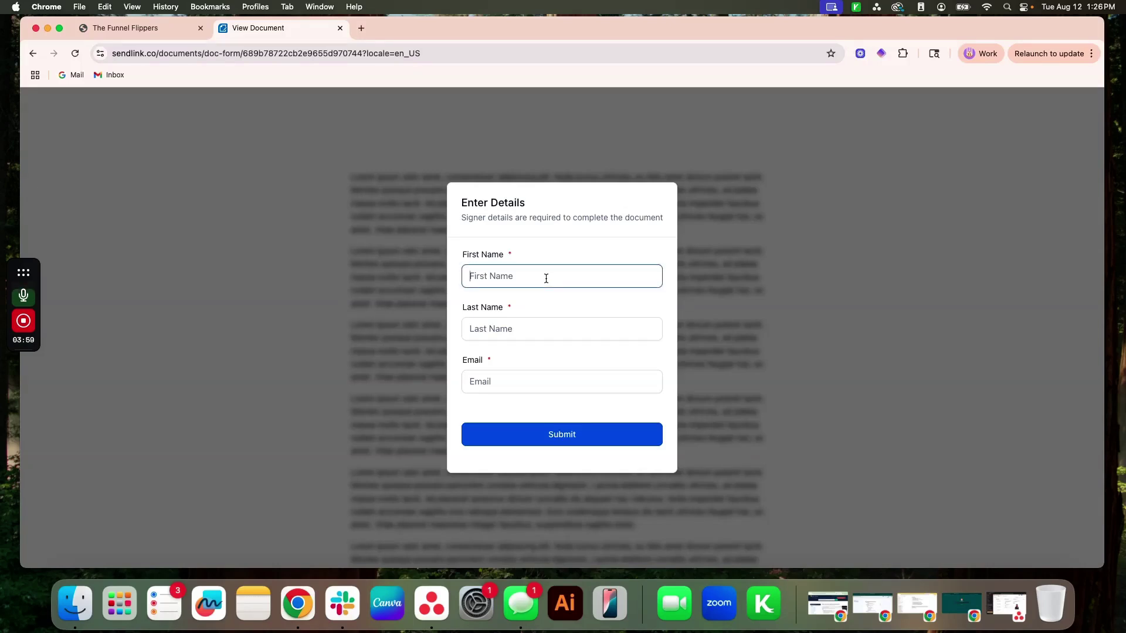
pyautogui.press('Tab')
pyautogui.press('Tab')
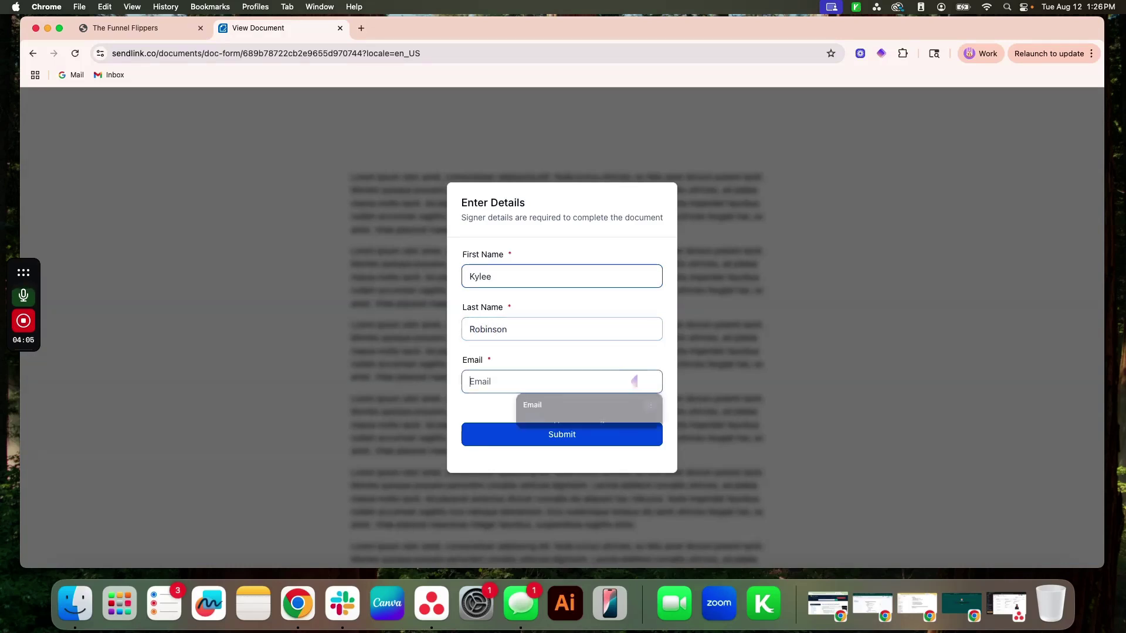
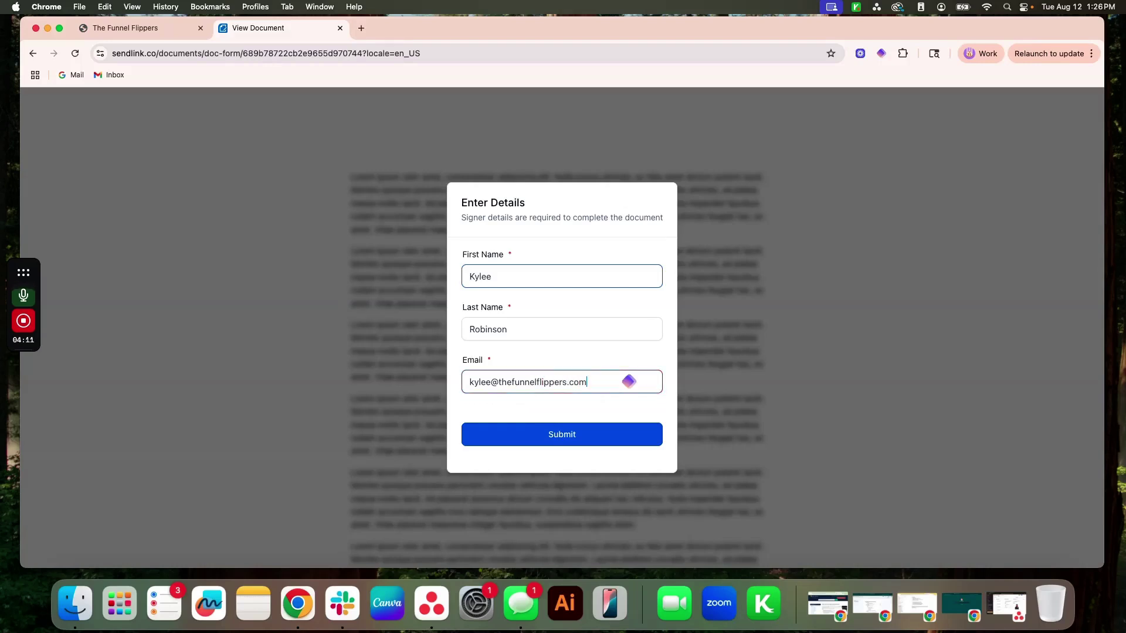
pyautogui.click(596, 439)
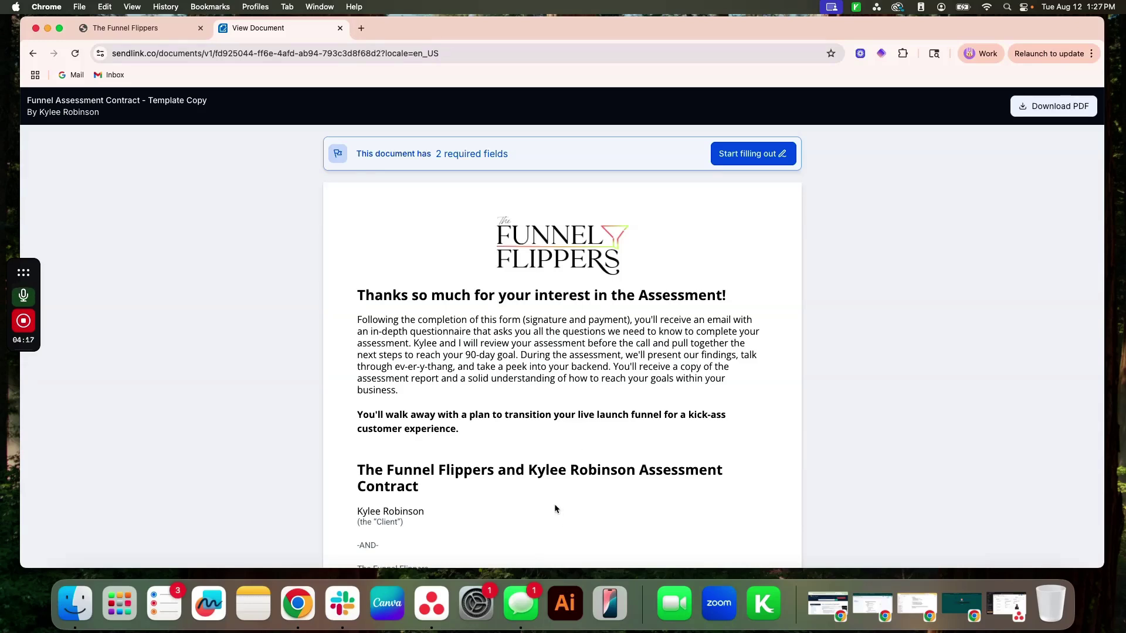
# Start filling out the contract and place an accepted signature.
pyautogui.moveTo(528, 466); pyautogui.dragTo(637, 469)
pyautogui.click(621, 488)
pyautogui.click(753, 153)
pyautogui.click(404, 436)
pyautogui.click(742, 492)
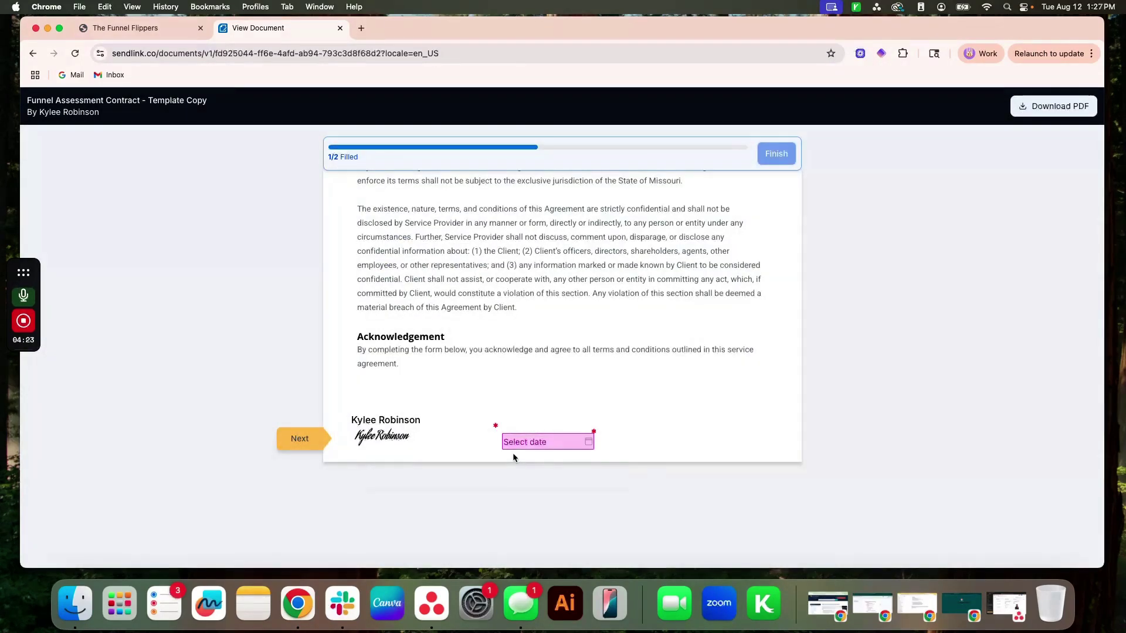
# Date the signature August 12, 2025, finish the contract, and download the signed PDF.
pyautogui.click(528, 437)
pyautogui.click(566, 338)
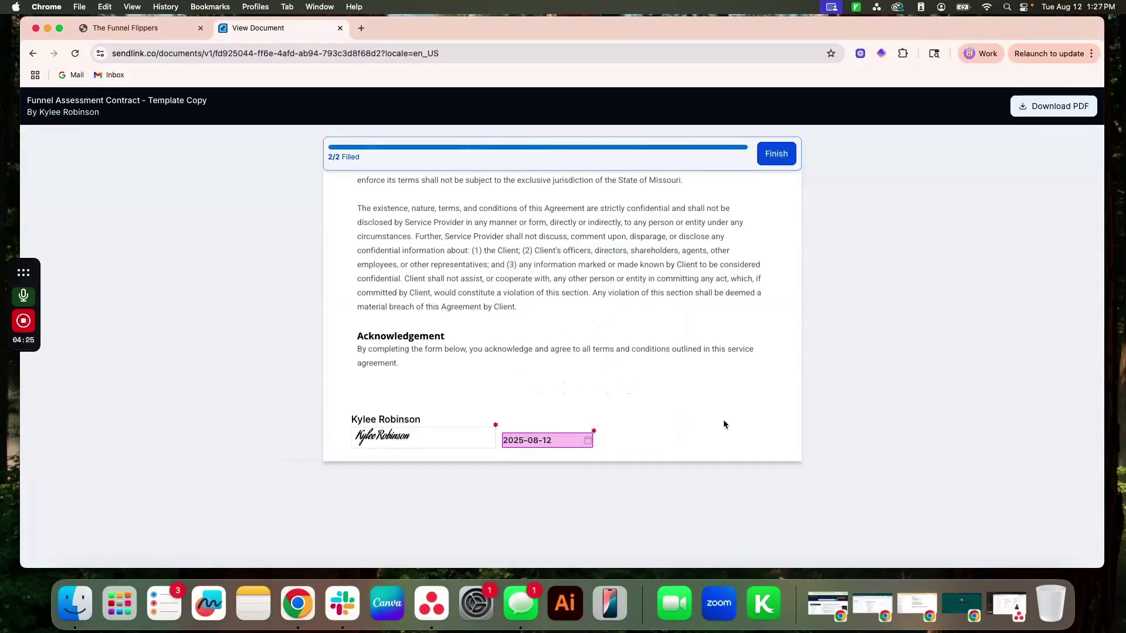
pyautogui.click(778, 155)
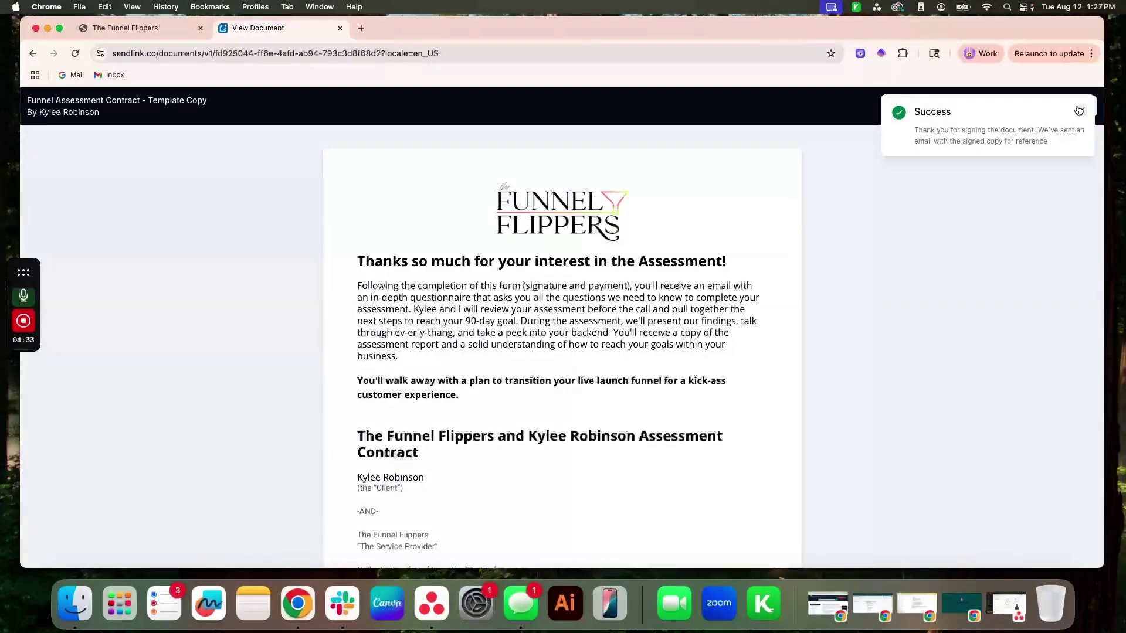
pyautogui.moveTo(1042, 130); pyautogui.dragTo(1064, 153)
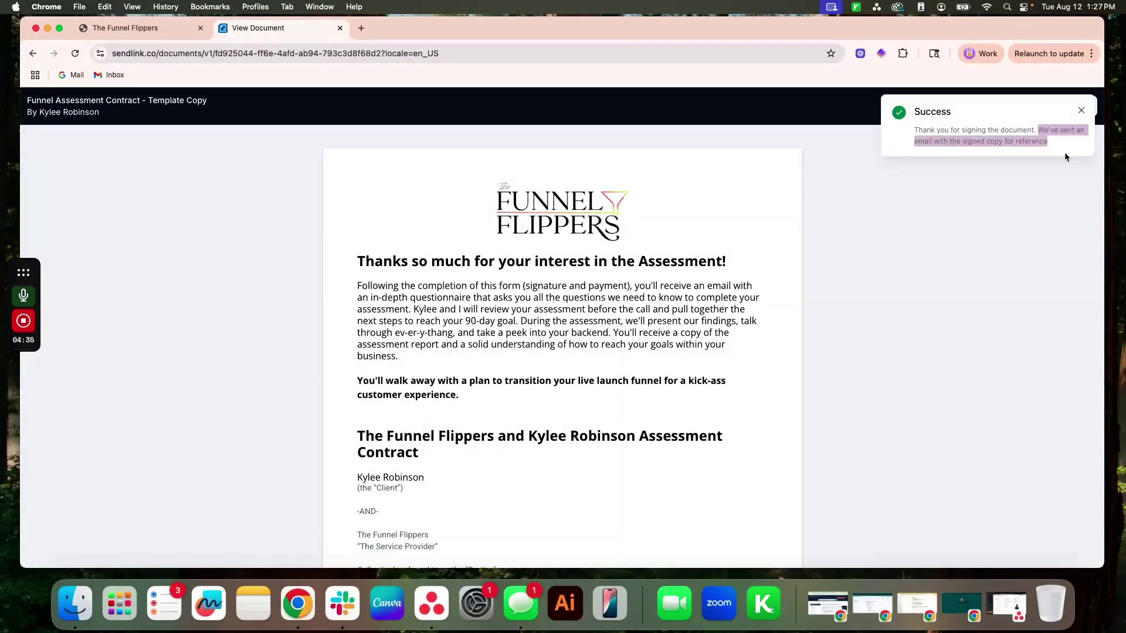
pyautogui.click(1081, 110)
pyautogui.click(1043, 107)
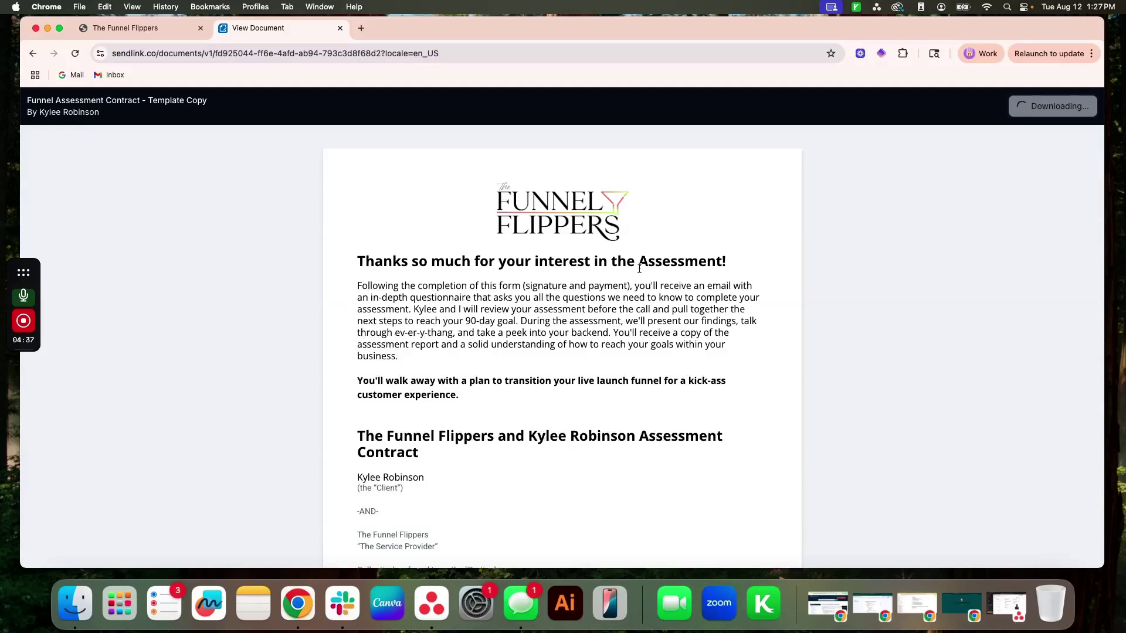